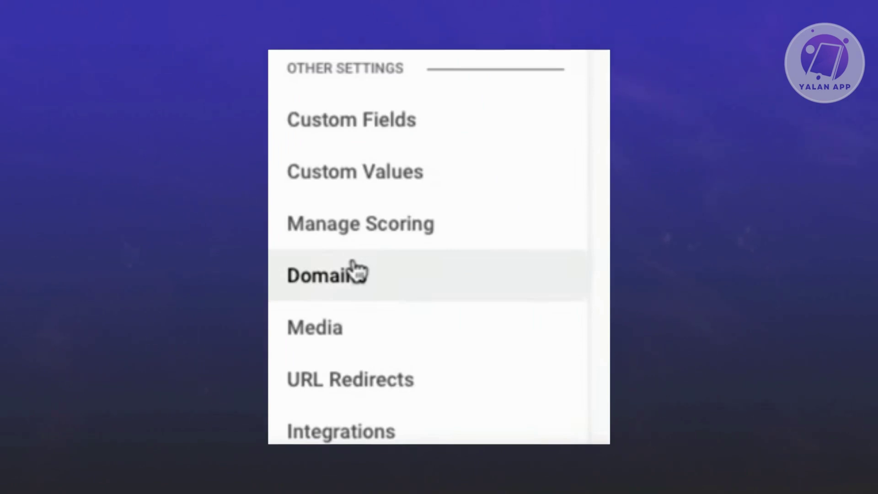
Step: Go to the Domains settings page and start connecting a new domain
left_click(356, 271)
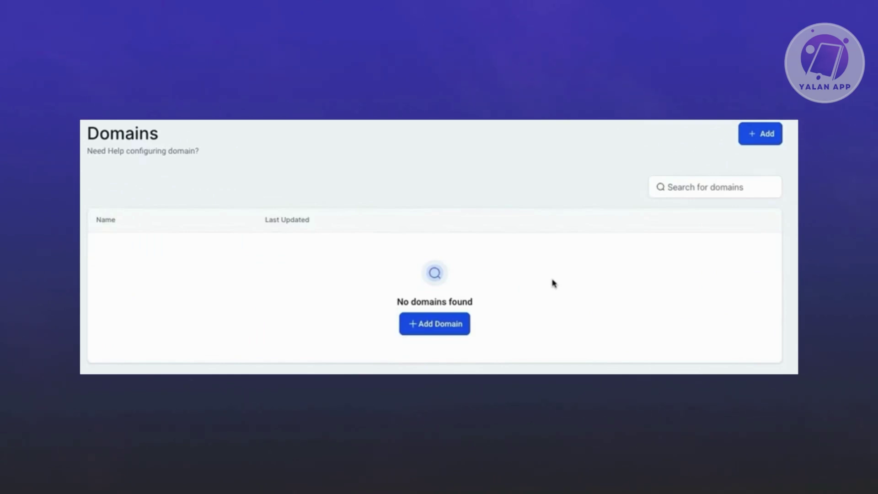
left_click(434, 323)
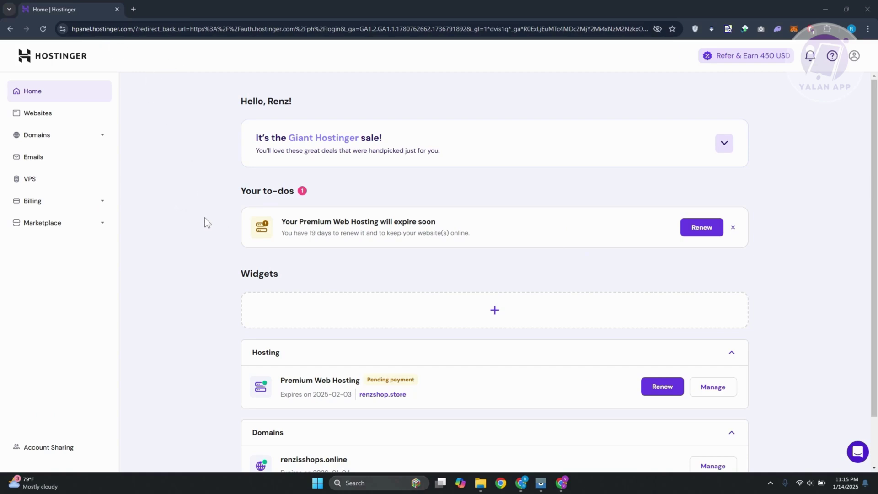
Step: Expand Domains in the hPanel sidebar and go to the Domain portfolio
left_click(94, 144)
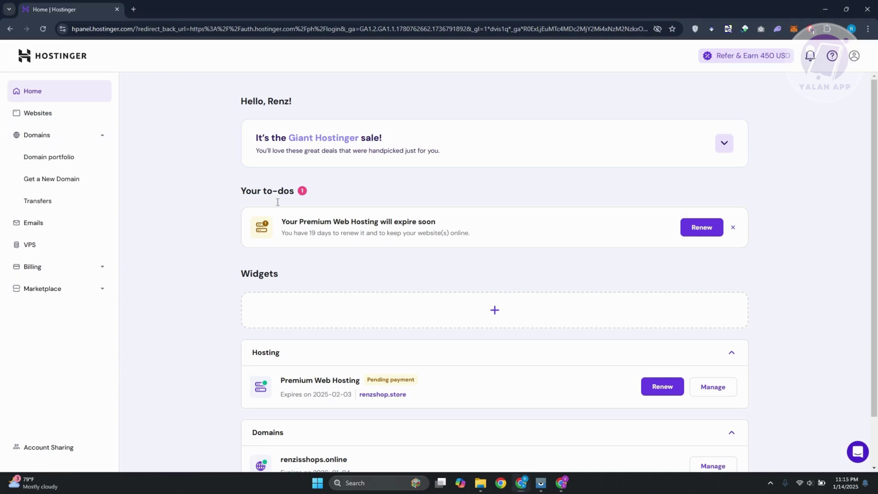
left_click(68, 166)
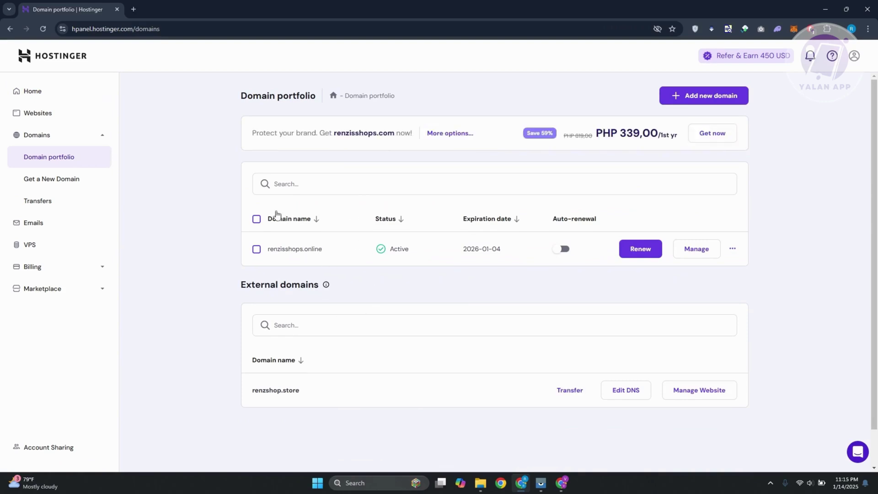
Step: Bring up the DNS / Nameservers records for renzisshops.online and find the A record
left_click(301, 250)
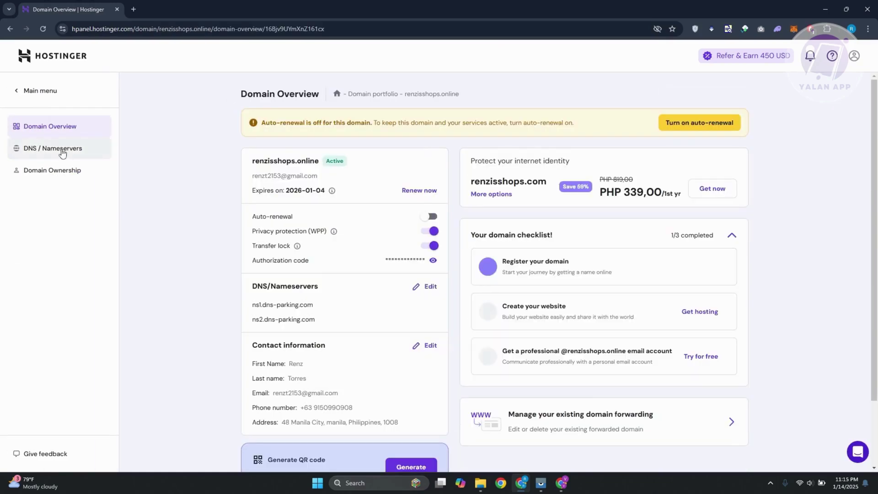
left_click(63, 150)
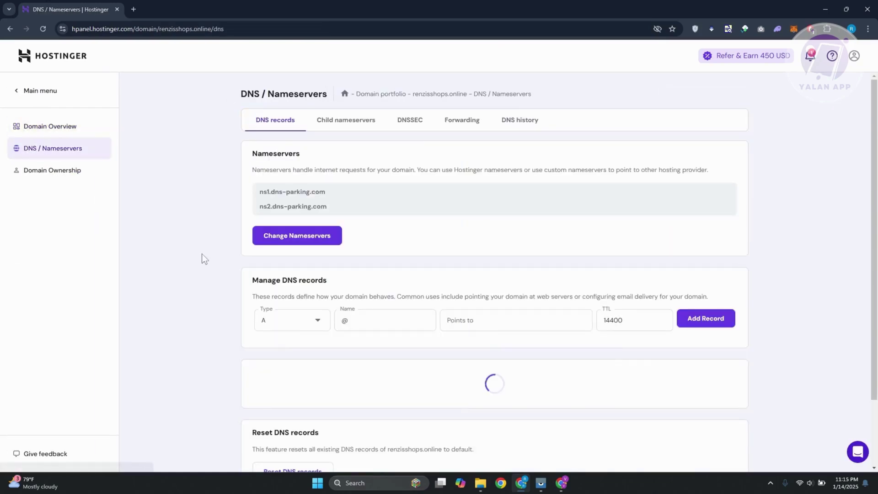
scroll(204, 264, "down", 15)
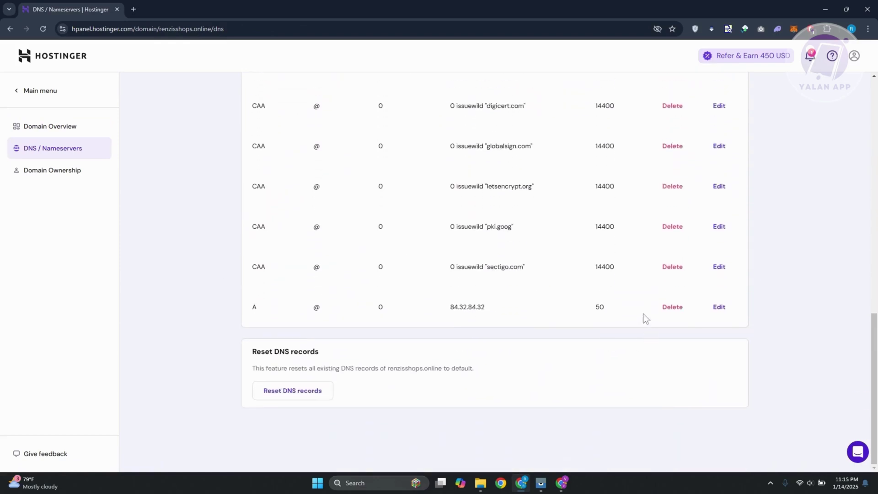
scroll(276, 317, "up", 3)
scroll(322, 331, "down", 3)
scroll(231, 324, "up", 7)
scroll(310, 288, "up", 1)
scroll(470, 256, "down", 8)
Step: Delete the existing @ A record pointing to 84.32.84.32
left_click(667, 307)
scroll(560, 341, "up", 10)
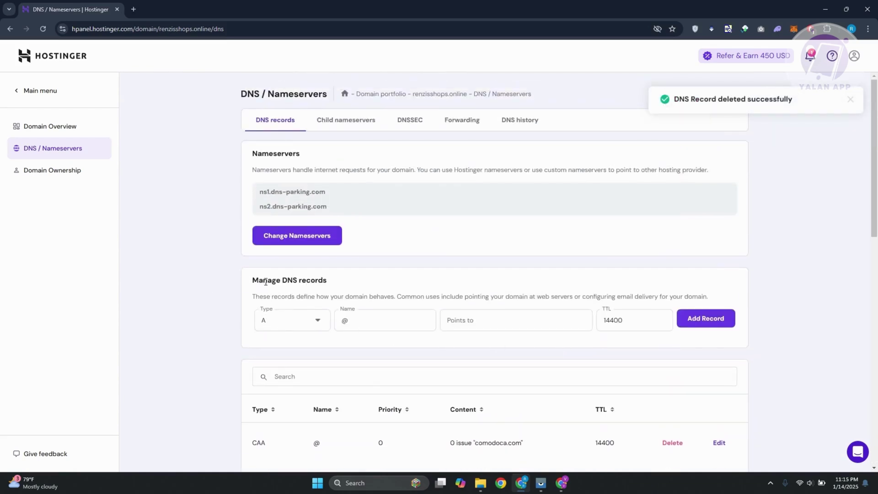
left_click_drag(261, 282, 356, 284)
scroll(353, 281, "down", 1)
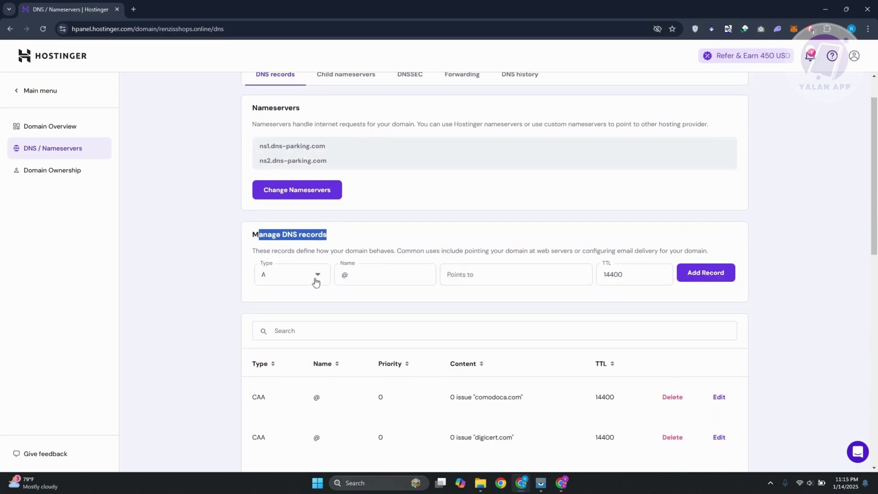
left_click(316, 282)
left_click(315, 281)
left_click(269, 306)
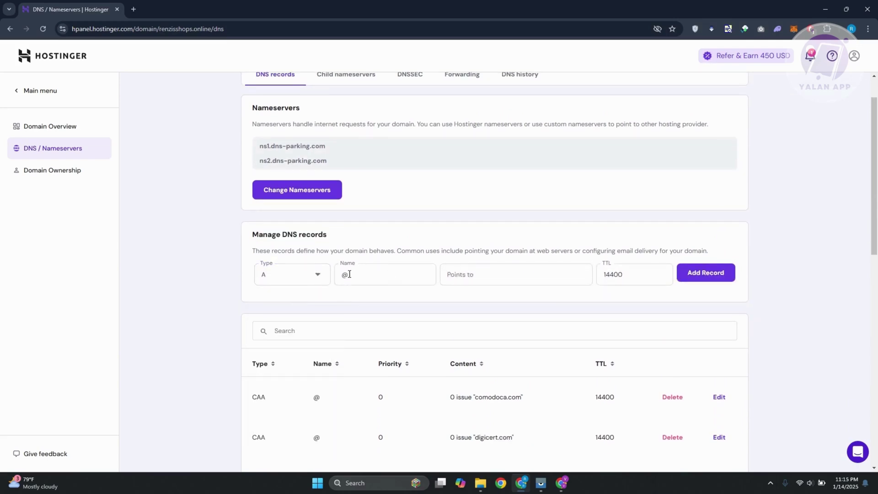
left_click(517, 277)
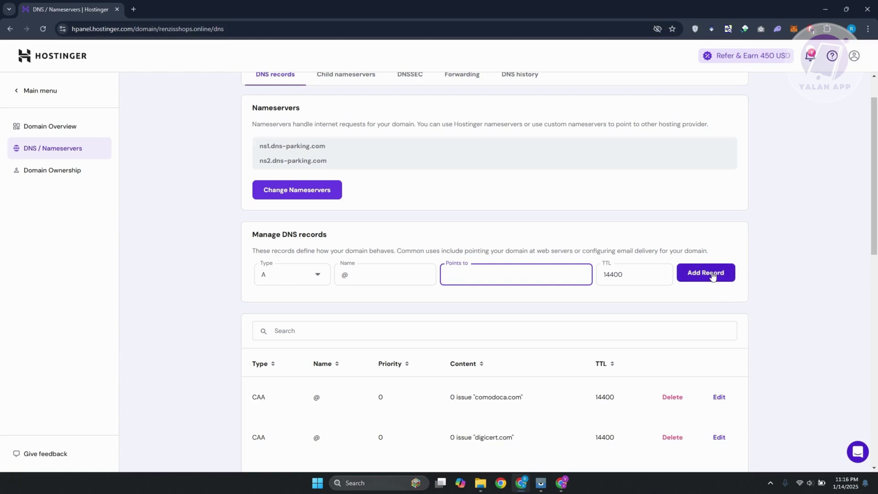
left_click(314, 277)
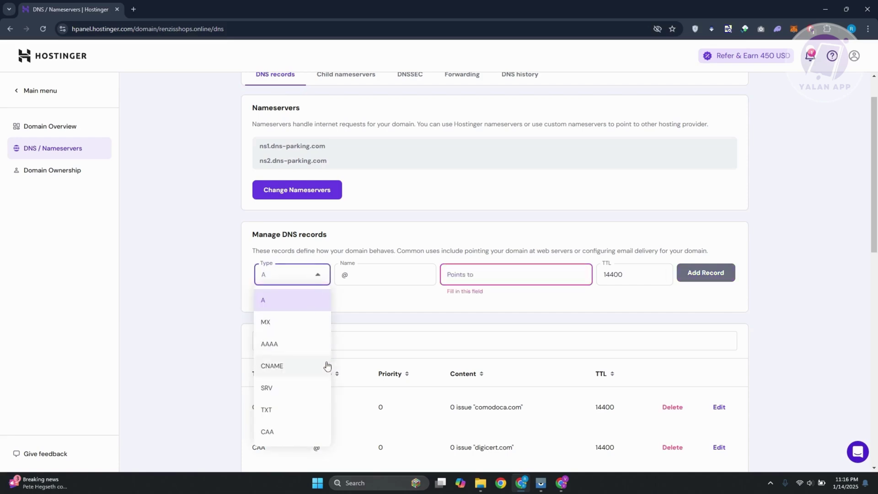
left_click(295, 368)
left_click(391, 275)
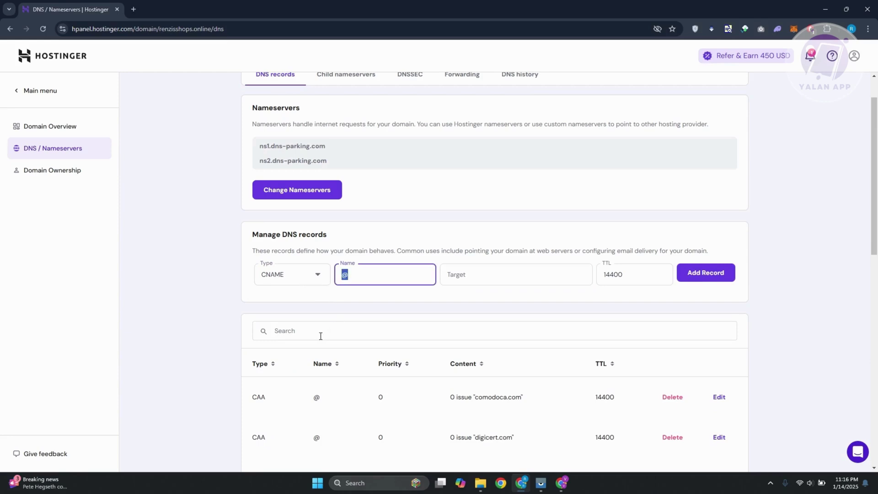
type("www")
left_click(399, 303)
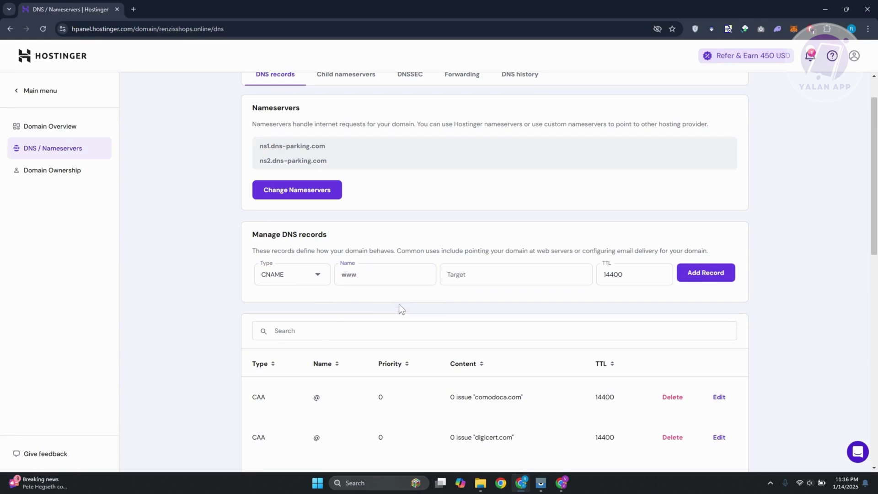
Step: Check the still-empty CNAME target and the TTL value of 14400
left_click(465, 277)
left_click(453, 298)
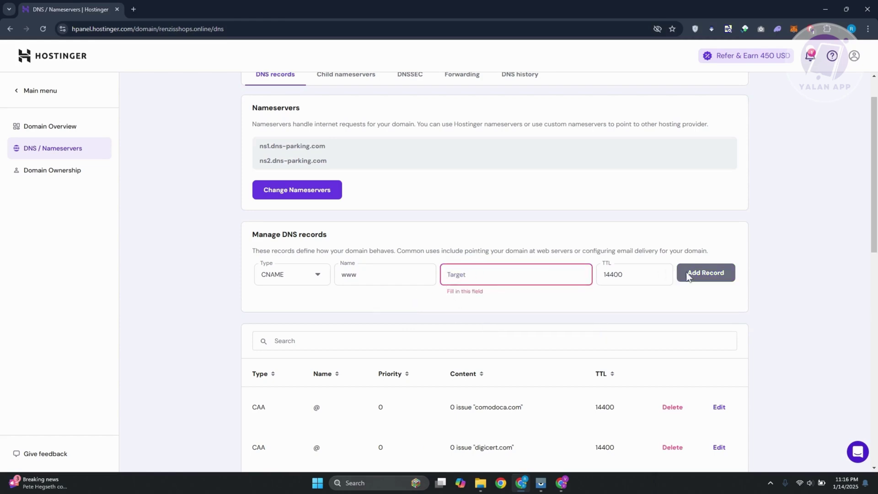
double_click(636, 275)
left_click(642, 301)
double_click(614, 274)
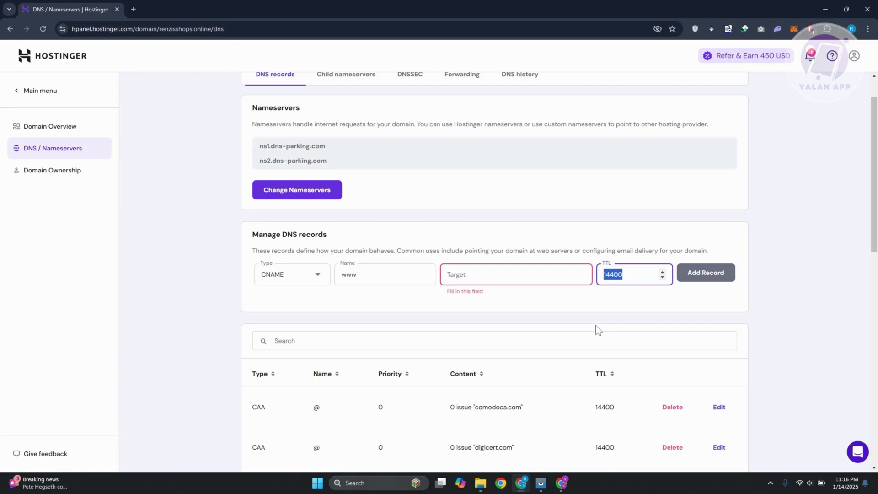